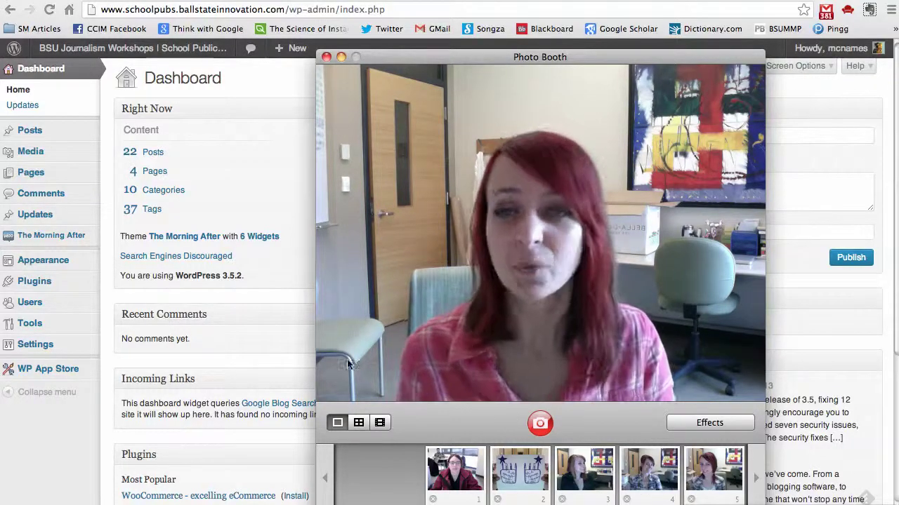
# Bring the WordPress dashboard in Chrome back in front of Photo Booth.
pyautogui.click(238, 141)
# Go to Users > Your Profile and scroll down to the E-mail and Biographical Info fields.
pyautogui.moveTo(71, 61)
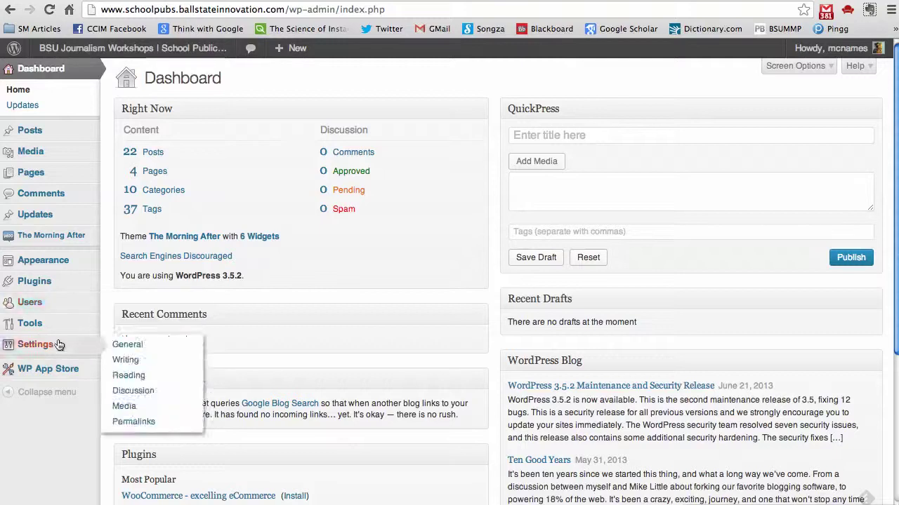
pyautogui.moveTo(79, 304)
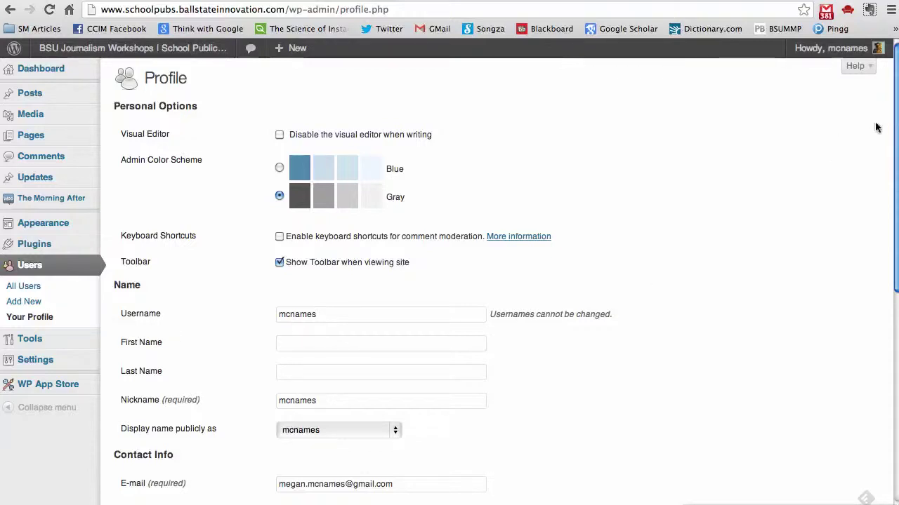
pyautogui.moveTo(894, 114); pyautogui.dragTo(862, 391)
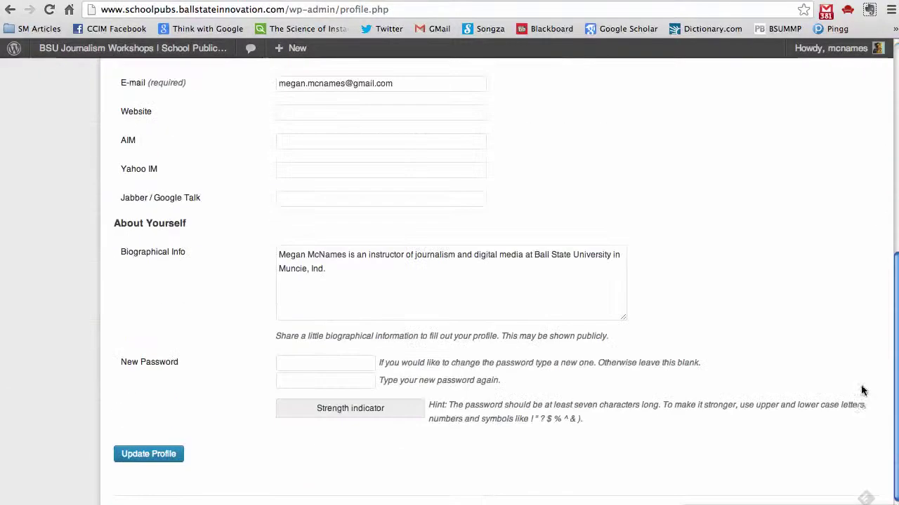
# Highlight the instructor bio and its Biographical Info label, then start a new blank tab.
pyautogui.moveTo(365, 311); pyautogui.dragTo(279, 242)
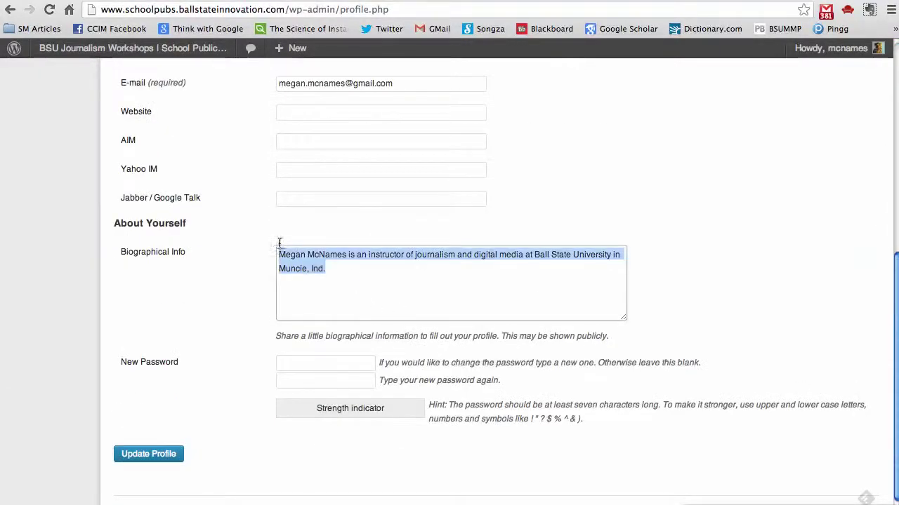
pyautogui.click(358, 275)
pyautogui.moveTo(184, 255); pyautogui.dragTo(116, 253)
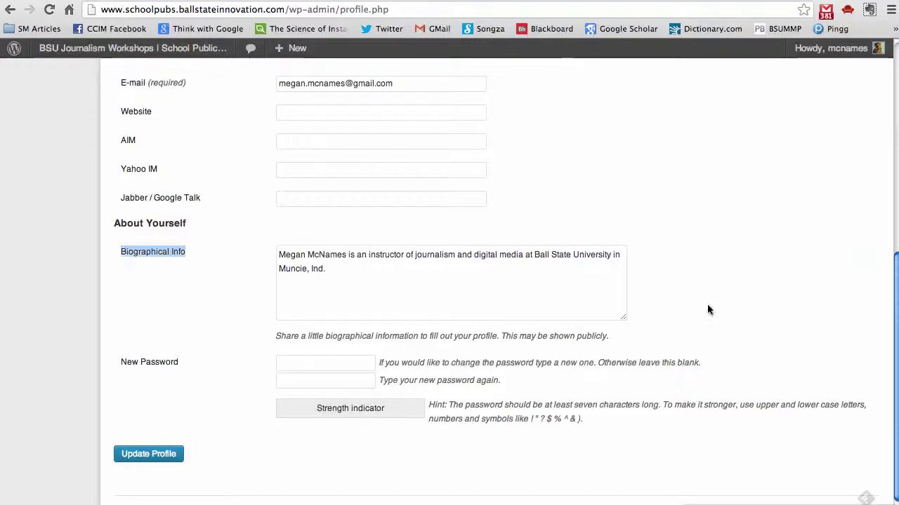
pyautogui.scroll(6, 882, 285)
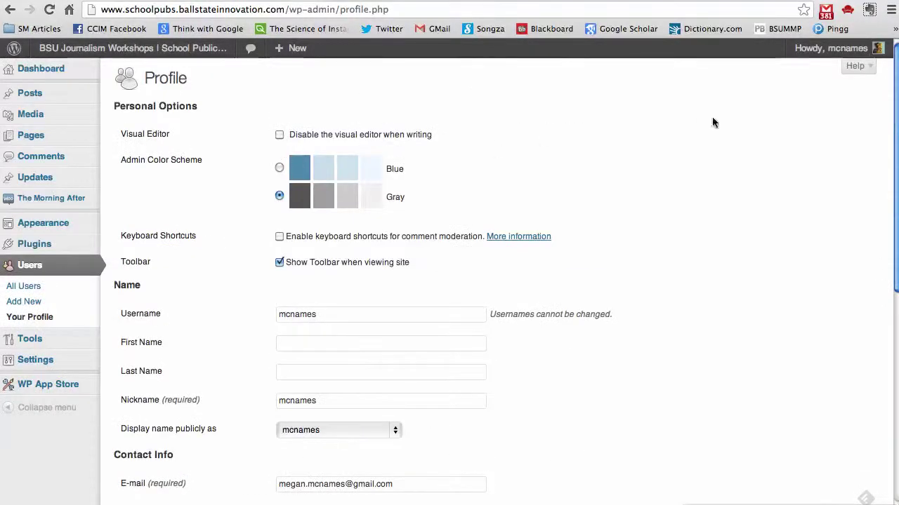
pyautogui.moveTo(895, 100); pyautogui.dragTo(843, 335)
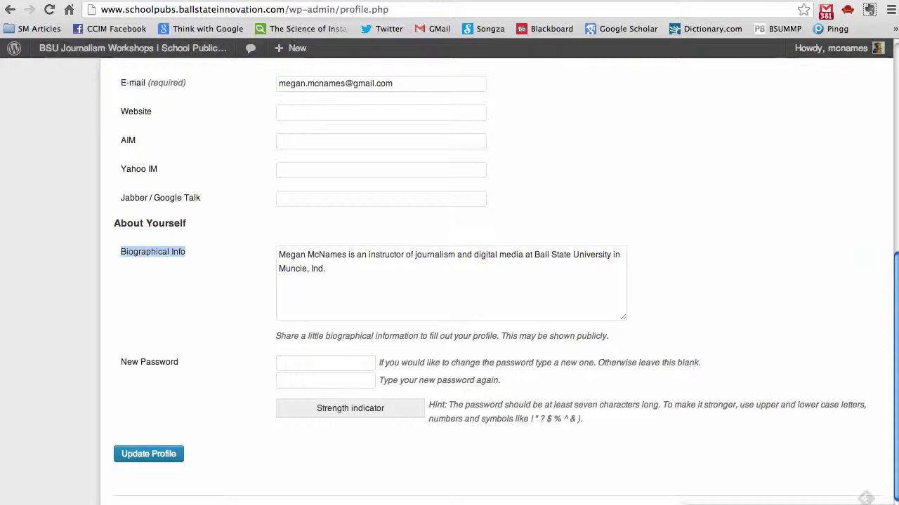
pyautogui.click(749, 11)
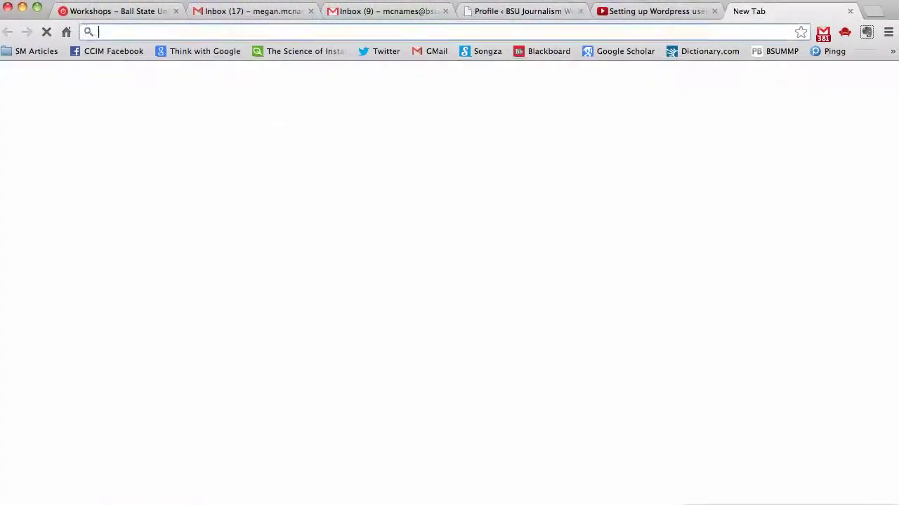
# Load gravatar.com and submit the saved profile e-mail address to get a Gravatar.
pyautogui.write('gravatar.co')
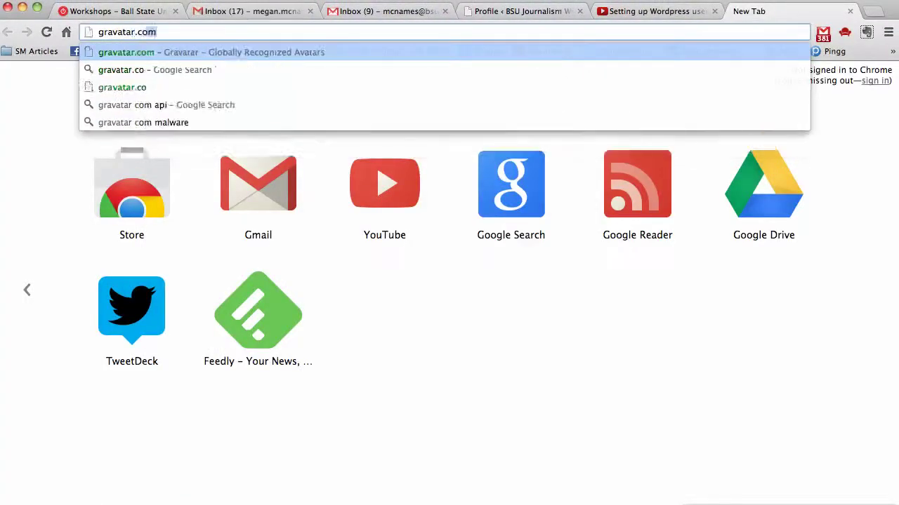
pyautogui.press('Return')
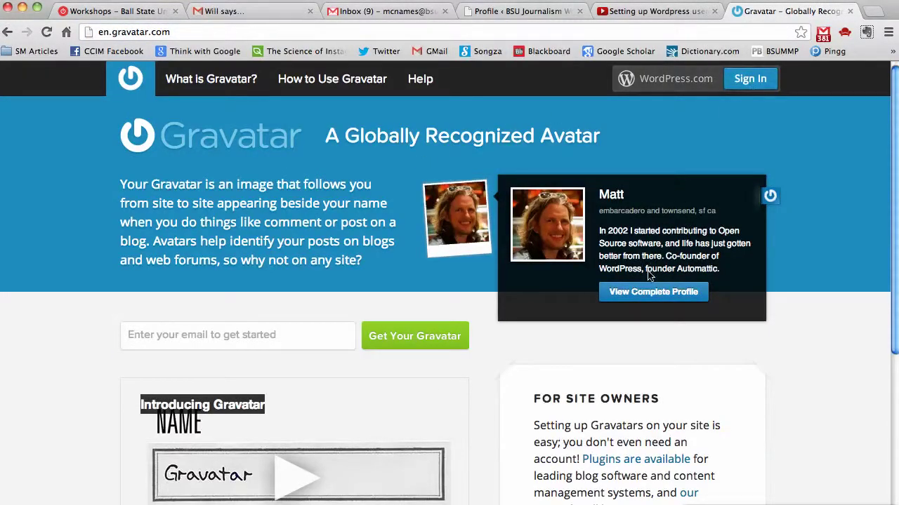
pyautogui.click(314, 340)
pyautogui.write('megan')
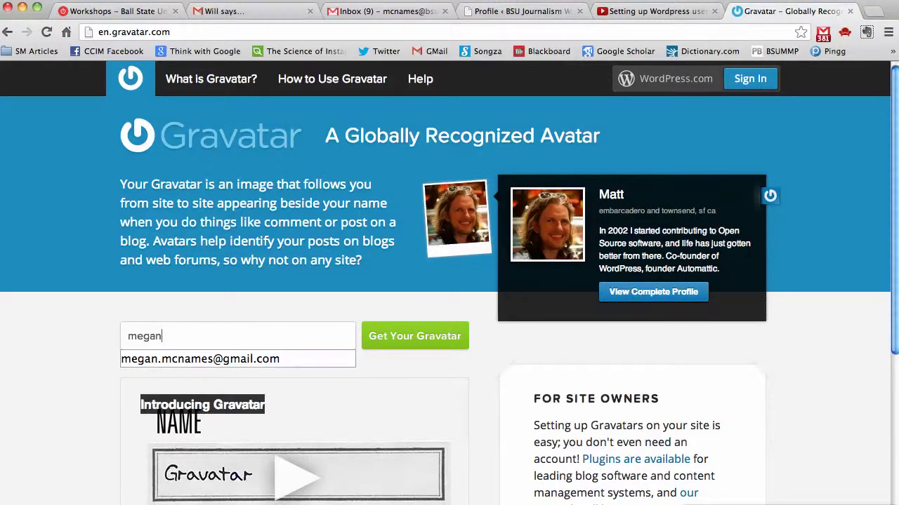
pyautogui.press('Down')
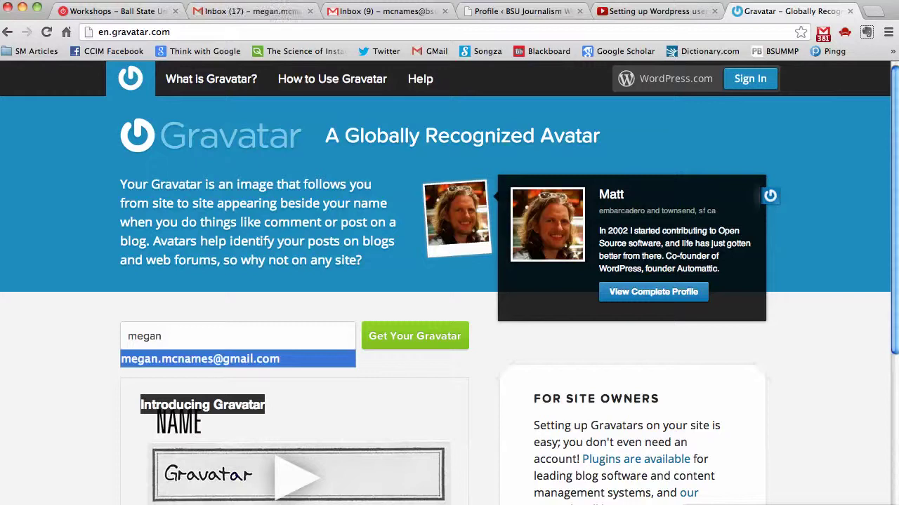
pyautogui.press('Return')
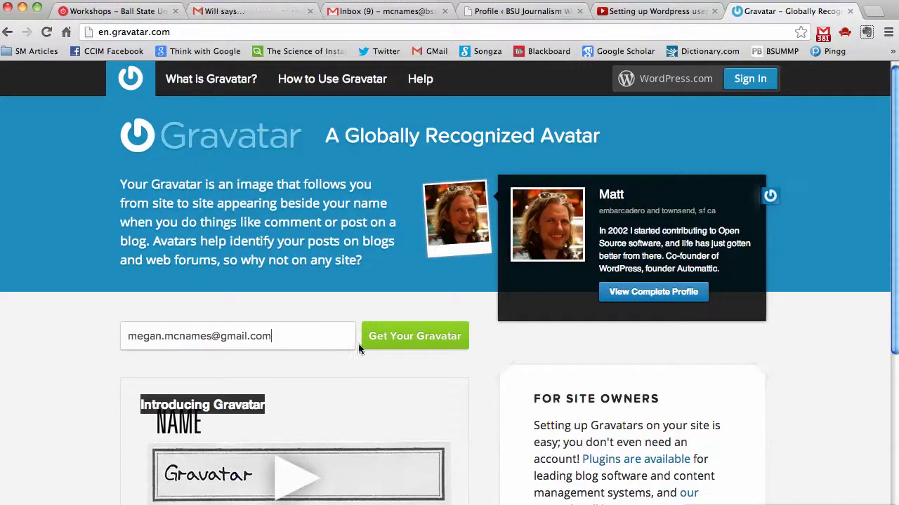
pyautogui.click(402, 346)
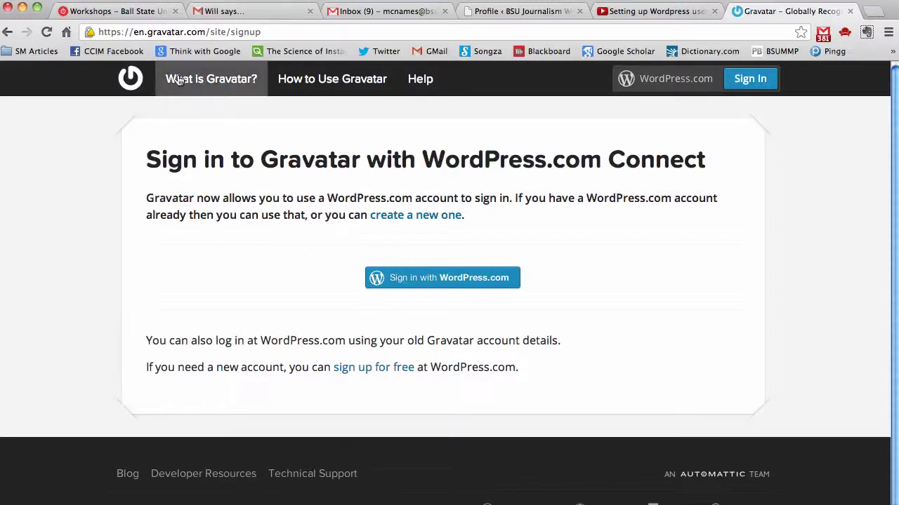
# Read What is Gravatar?, sign in with the WordPress.com account e-mail and password, and authorize.
pyautogui.click(216, 82)
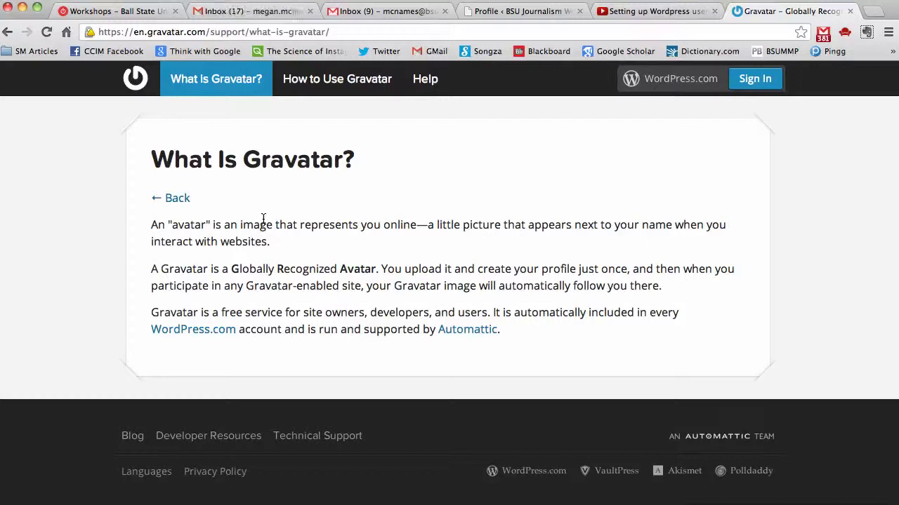
pyautogui.click(755, 79)
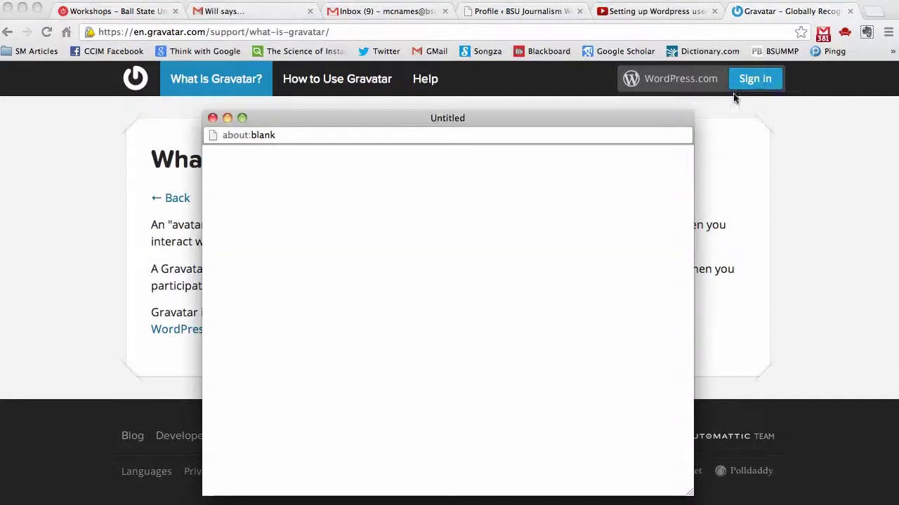
pyautogui.click(367, 292)
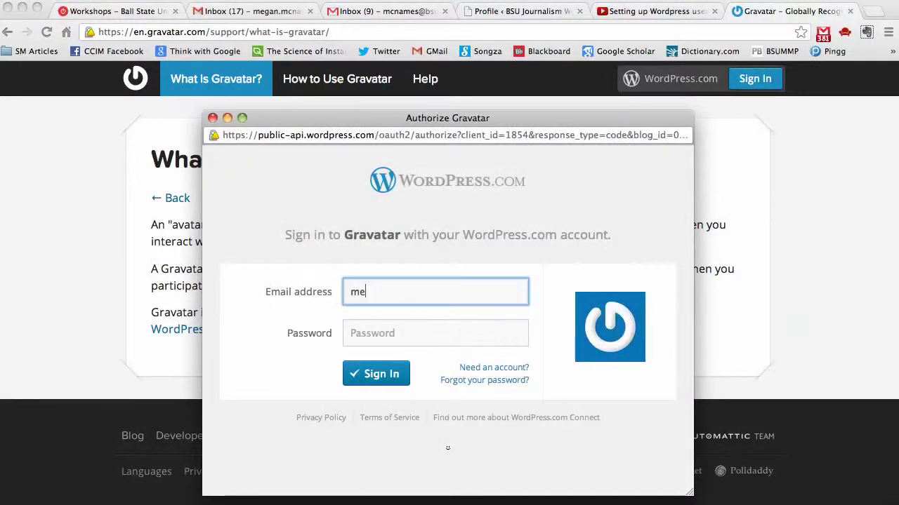
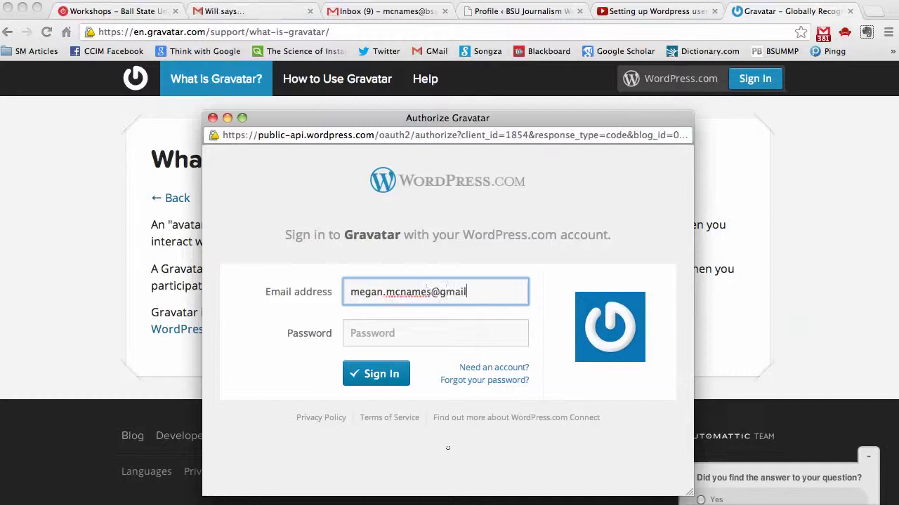
pyautogui.press('Tab')
pyautogui.write('••••••••••')
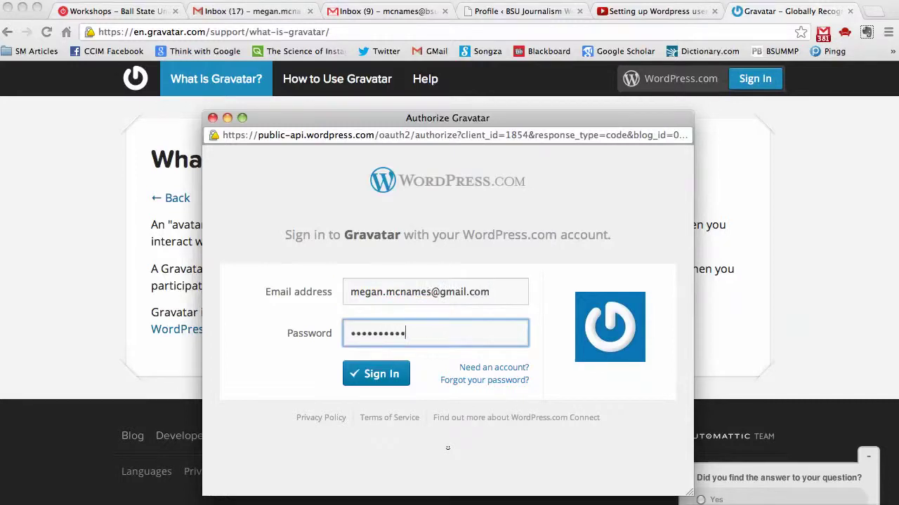
pyautogui.press('Return')
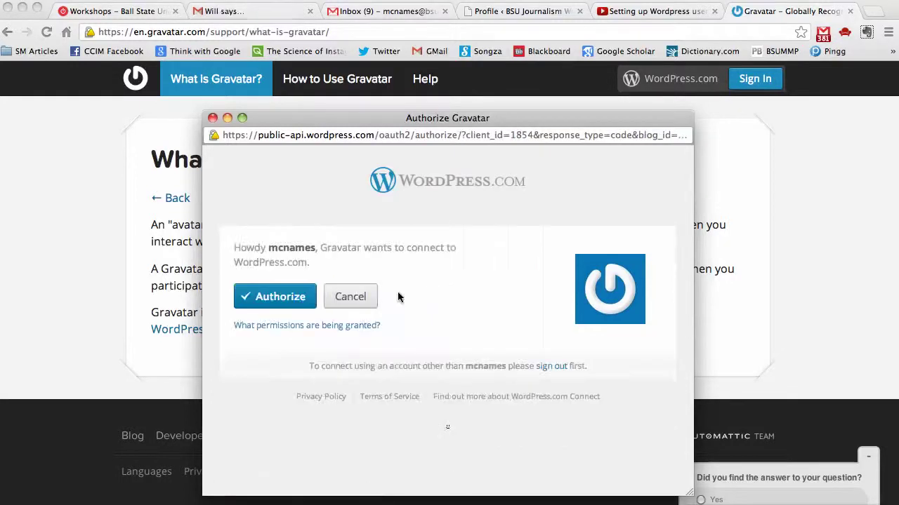
pyautogui.click(305, 299)
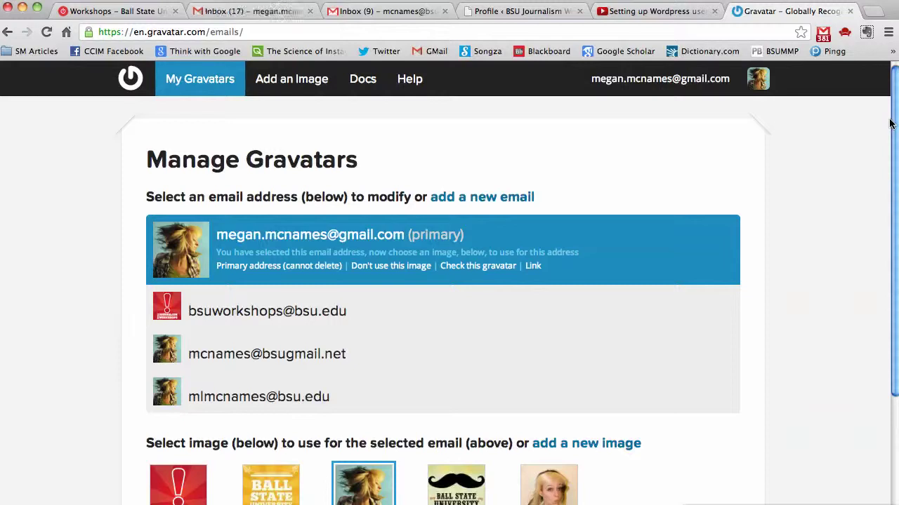
# Review the Manage Gravatars list, then select the e-mail address on the WordPress profile.
pyautogui.moveTo(890, 134); pyautogui.dragTo(882, 105)
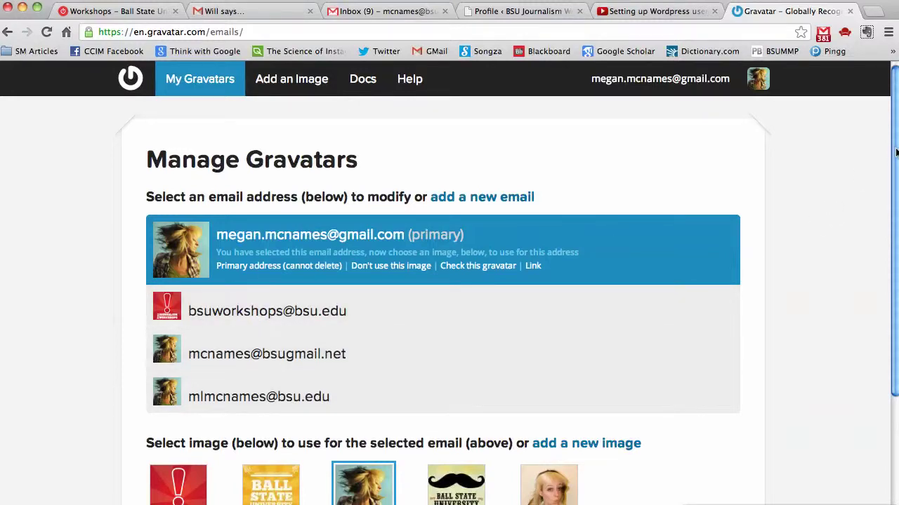
pyautogui.moveTo(895, 152); pyautogui.dragTo(876, 287)
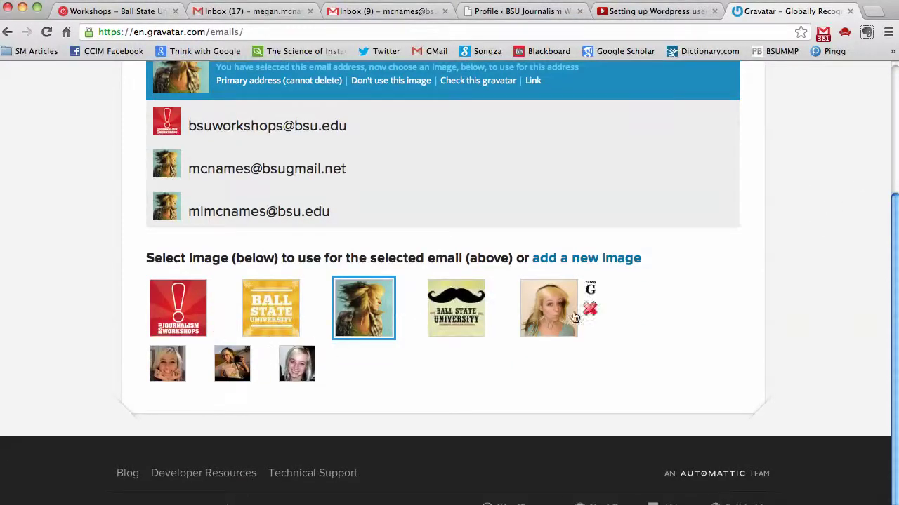
pyautogui.moveTo(891, 251); pyautogui.dragTo(888, 146)
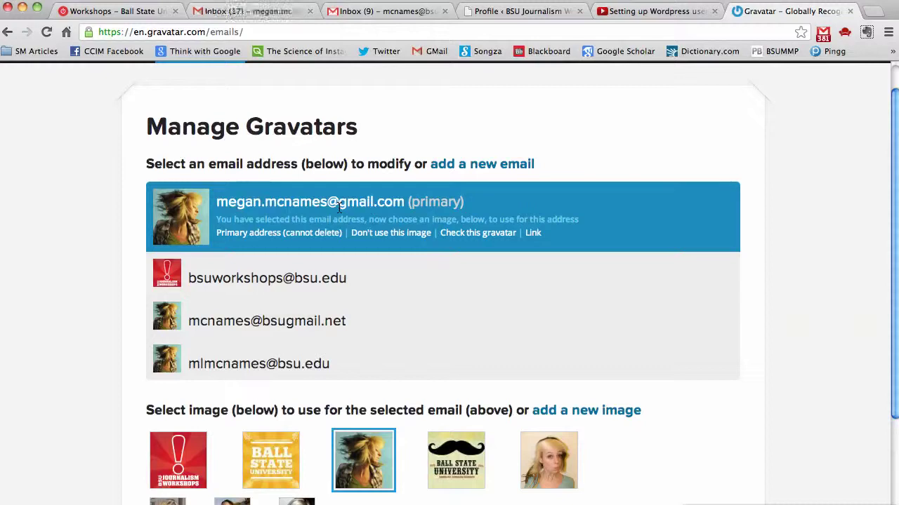
pyautogui.click(505, 12)
pyautogui.moveTo(427, 109); pyautogui.dragTo(269, 109)
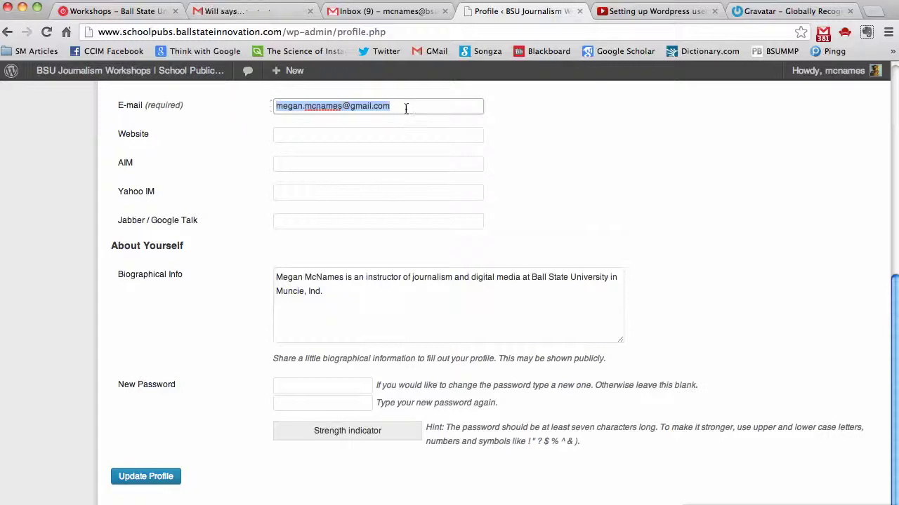
pyautogui.click(814, 10)
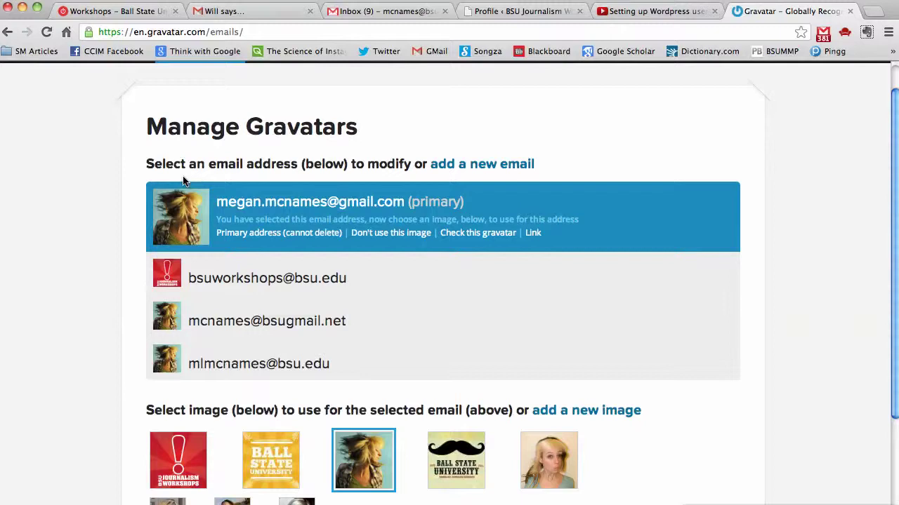
pyautogui.moveTo(358, 277); pyautogui.dragTo(181, 281)
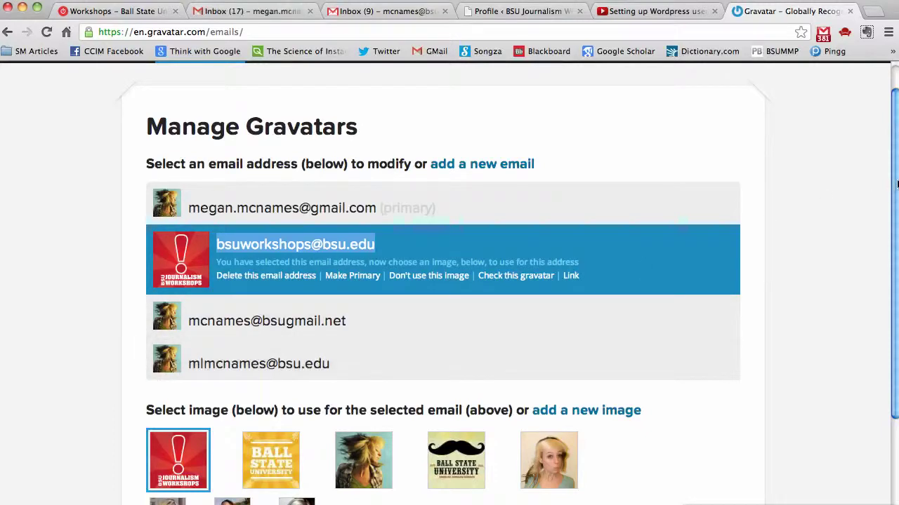
pyautogui.scroll(2, 895, 166)
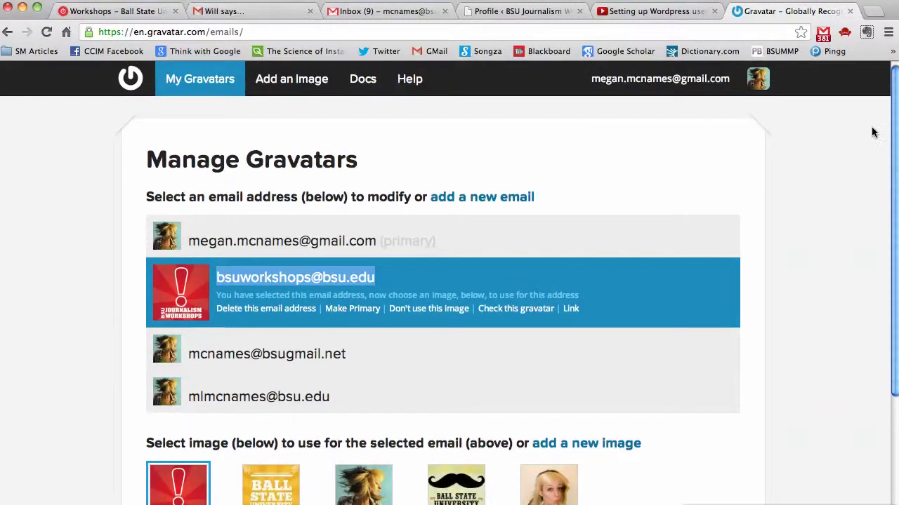
pyautogui.scroll(-3, 871, 153)
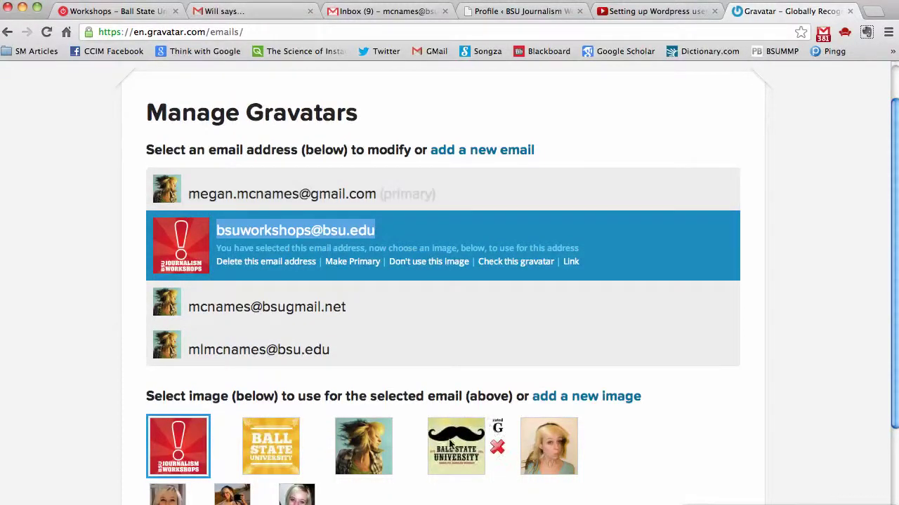
pyautogui.click(554, 11)
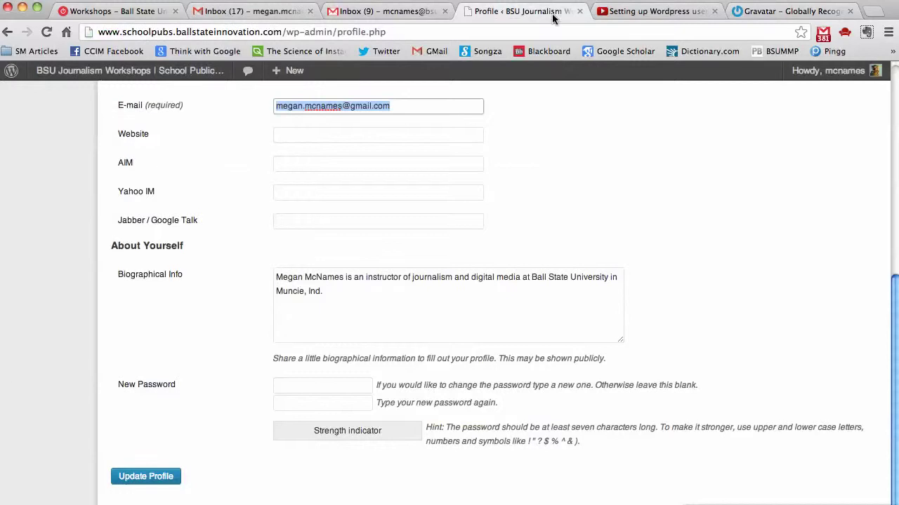
# Scroll the WordPress profile page back up to the top.
pyautogui.moveTo(891, 300); pyautogui.dragTo(886, 95)
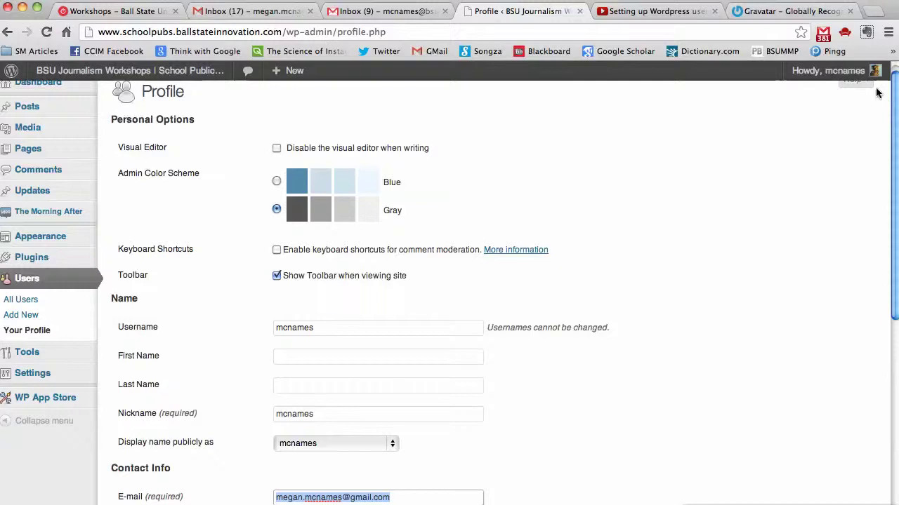
pyautogui.scroll(1, 891, 101)
pyautogui.scroll(1, 891, 102)
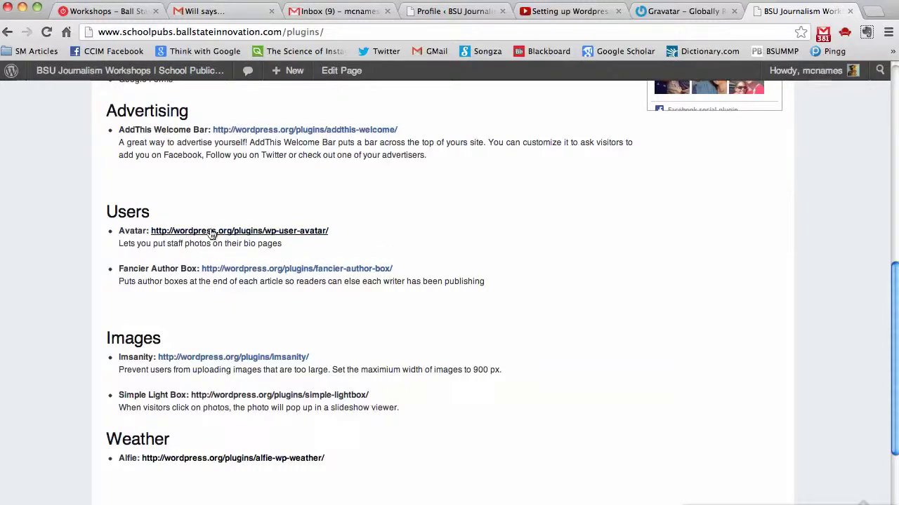
pyautogui.click(210, 234)
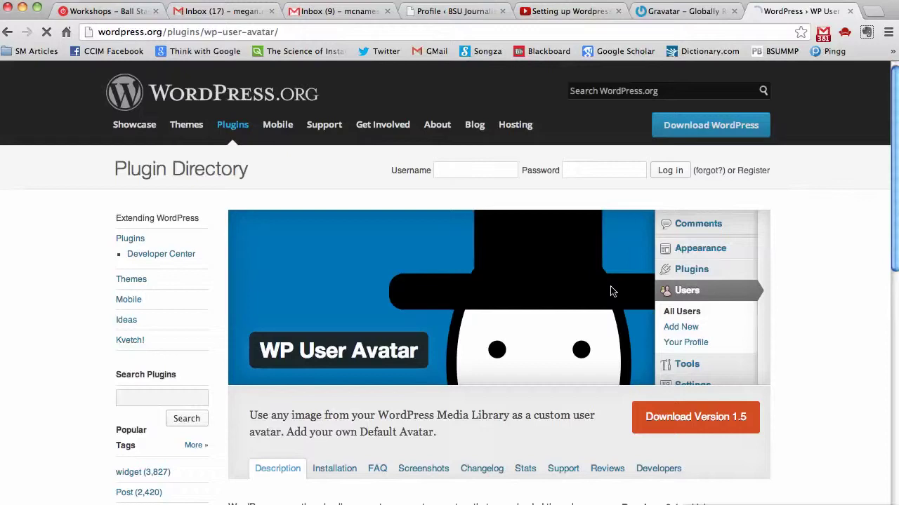
pyautogui.scroll(-2, 878, 148)
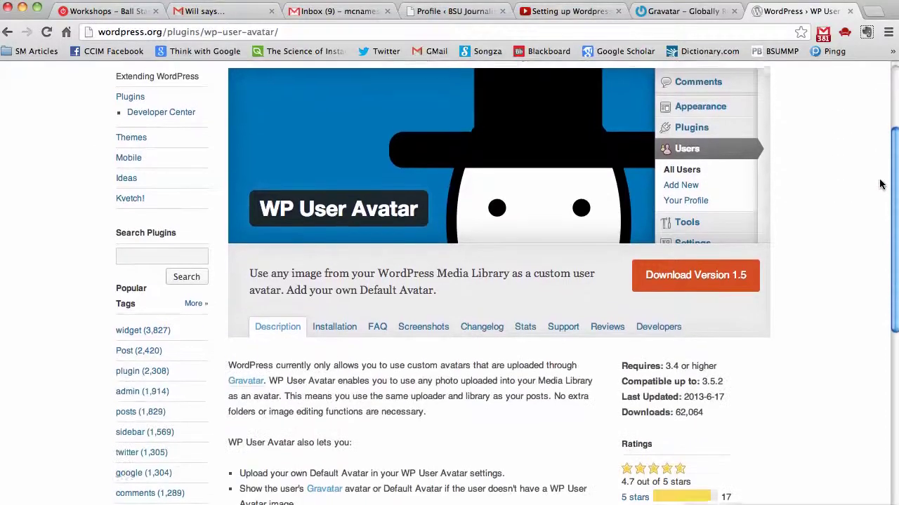
pyautogui.click(412, 322)
pyautogui.scroll(-2, 890, 144)
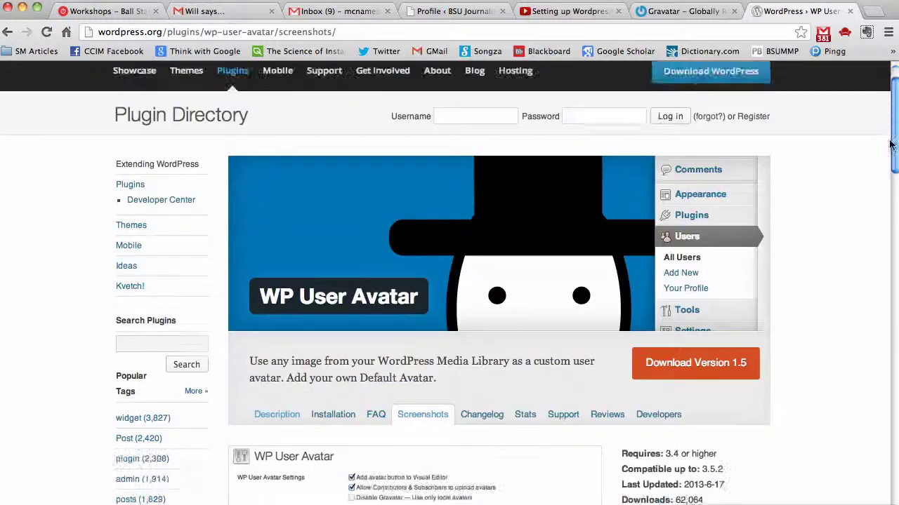
pyautogui.scroll(-4, 891, 144)
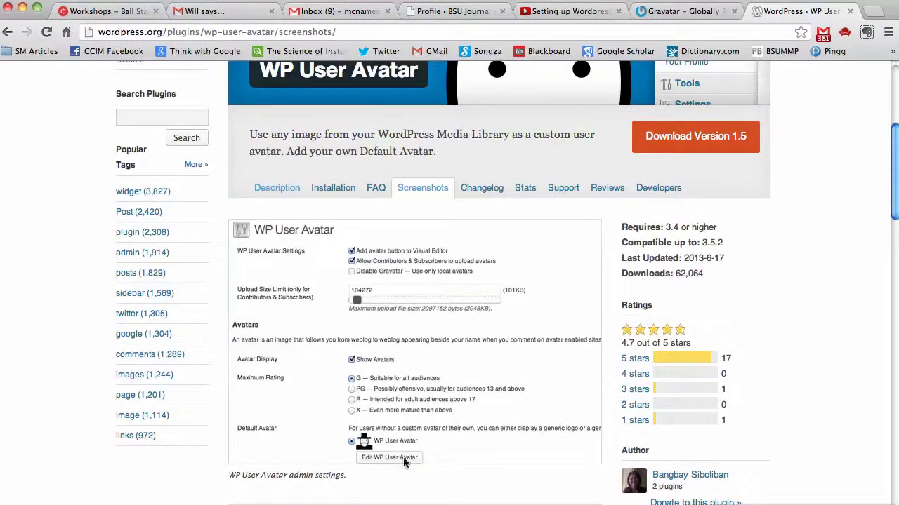
pyautogui.moveTo(895, 199); pyautogui.dragTo(881, 250)
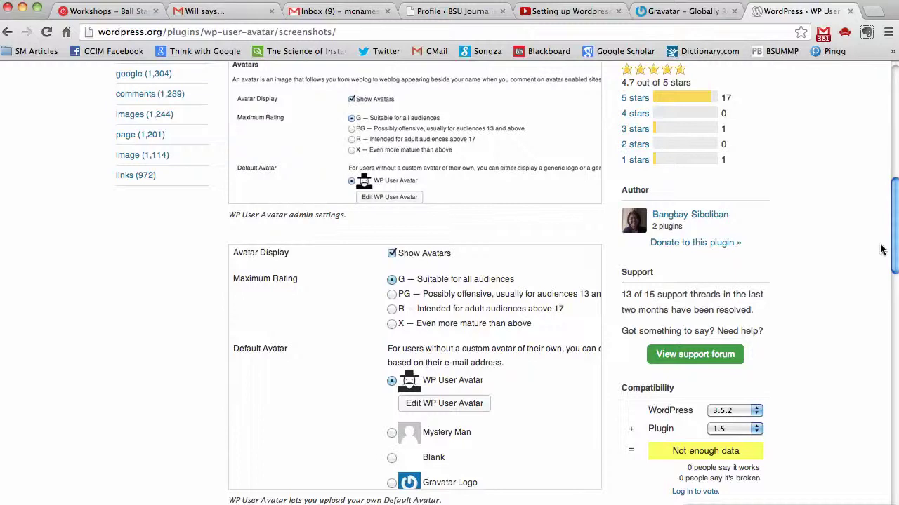
pyautogui.scroll(5, 881, 250)
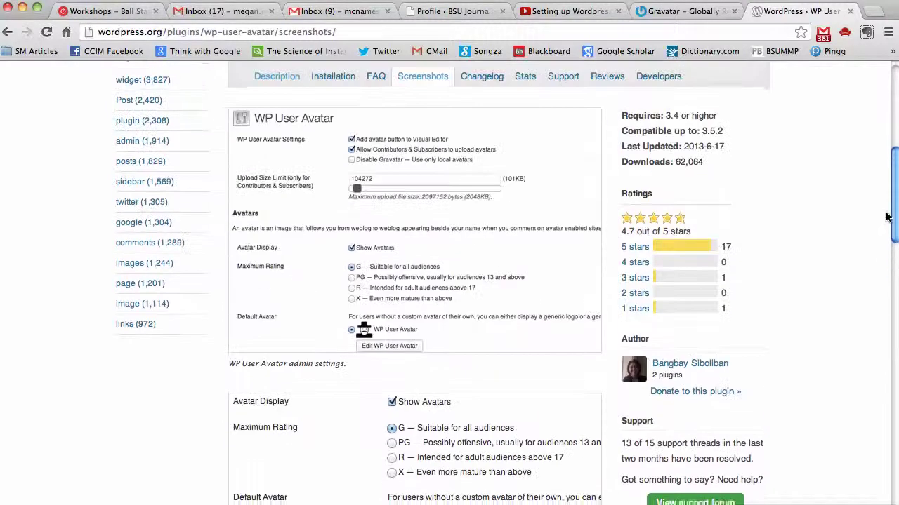
pyautogui.scroll(12, 888, 215)
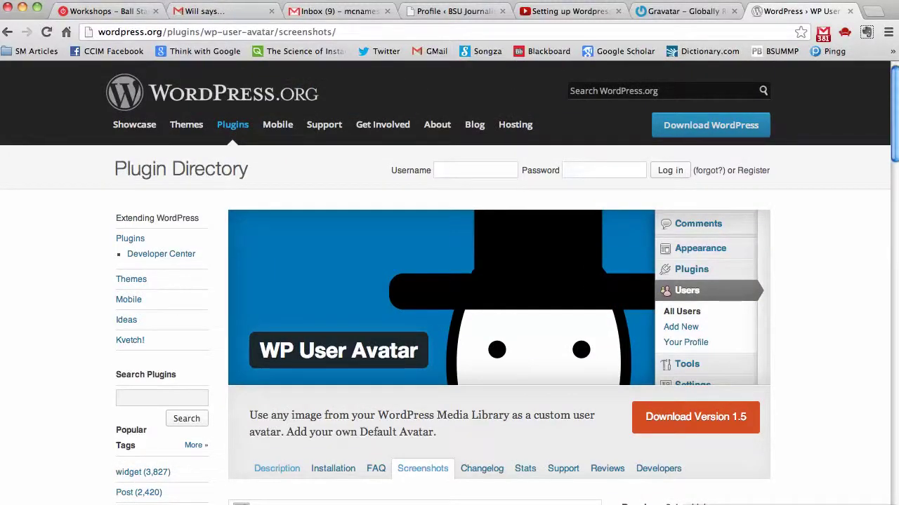
pyautogui.click(8, 31)
pyautogui.click(8, 31)
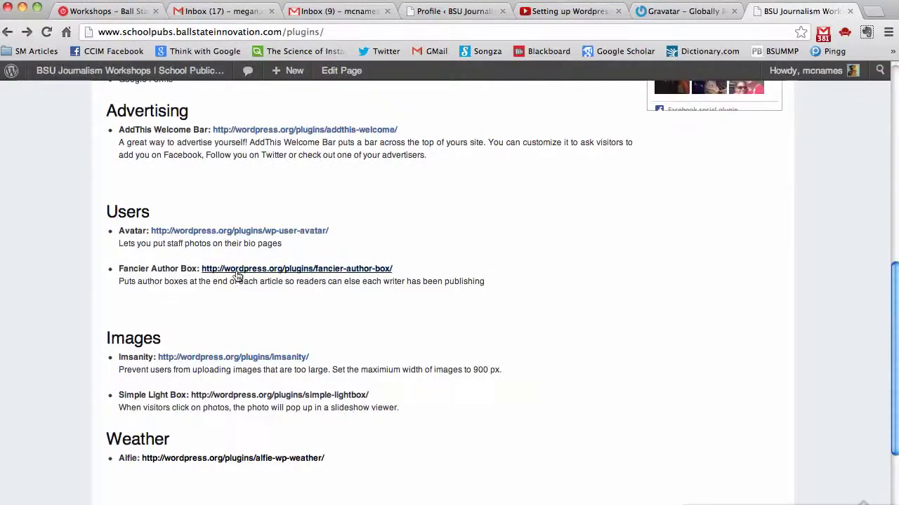
pyautogui.moveTo(137, 283); pyautogui.dragTo(398, 315)
pyautogui.click(398, 315)
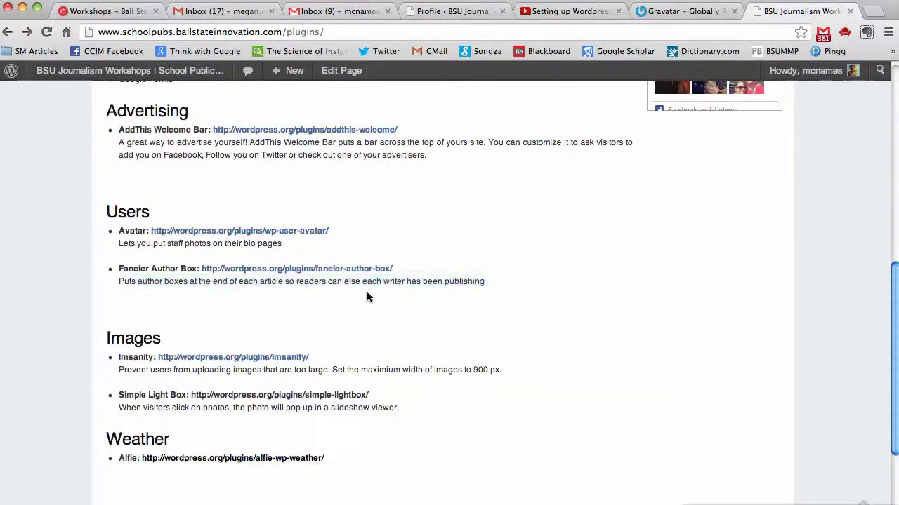
# Open the Fancier Author Box plugin page and scroll through its author bio box screenshots.
pyautogui.click(363, 269)
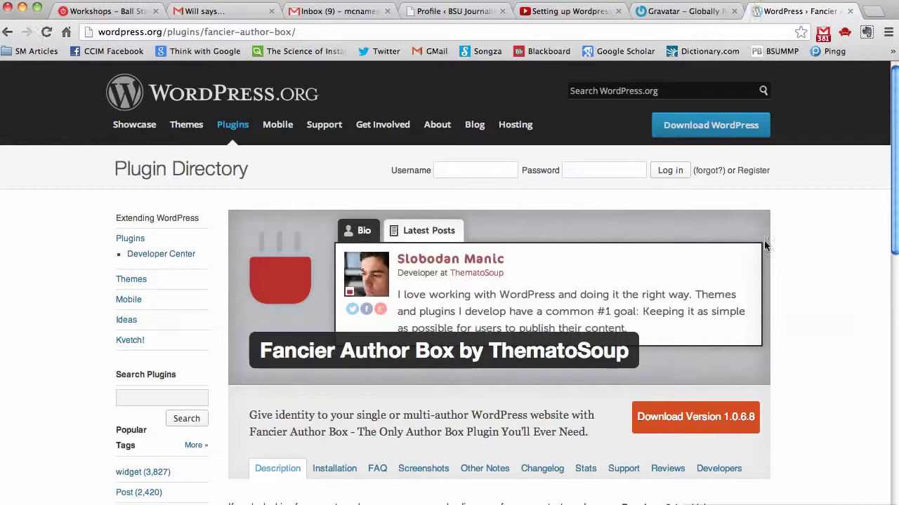
pyautogui.moveTo(892, 122); pyautogui.dragTo(887, 170)
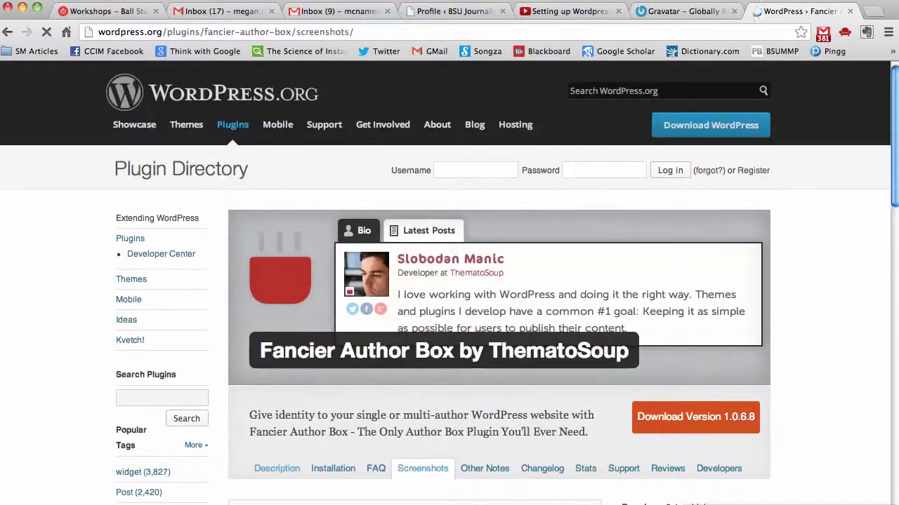
pyautogui.scroll(-5, 878, 169)
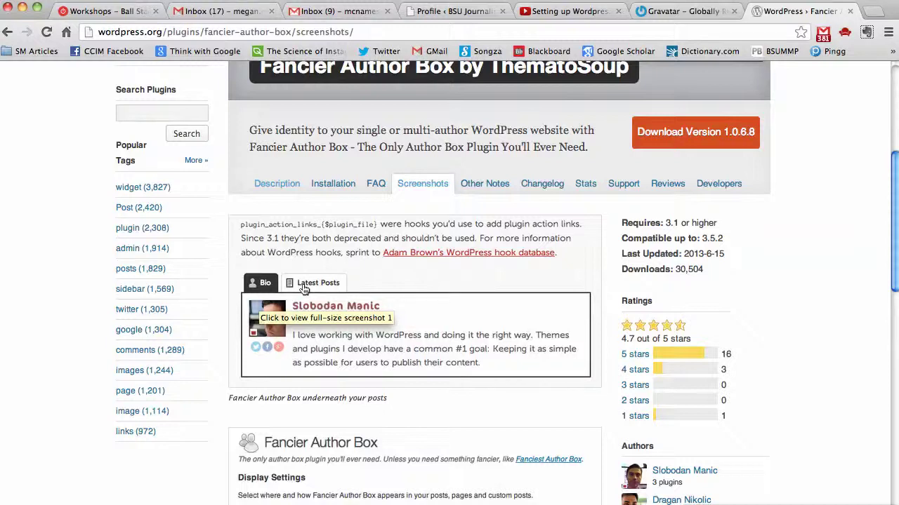
pyautogui.scroll(-1, 891, 188)
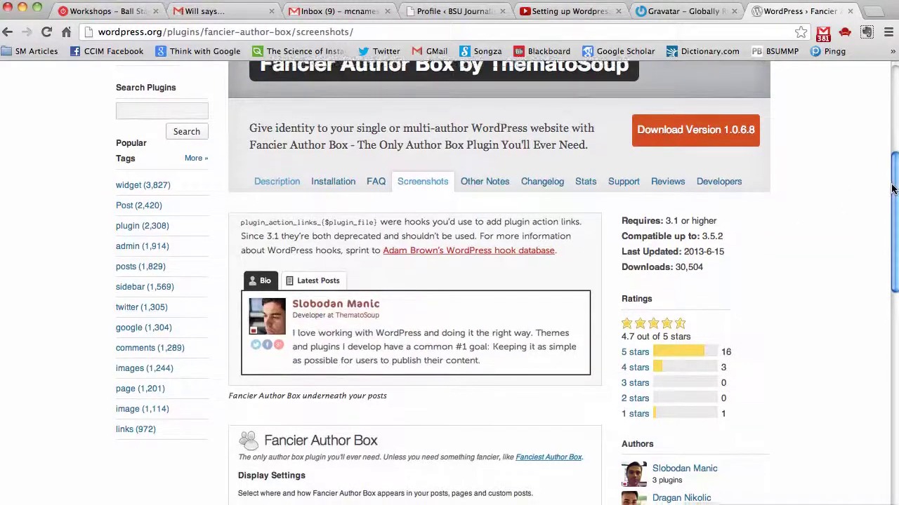
pyautogui.moveTo(892, 188); pyautogui.dragTo(892, 96)
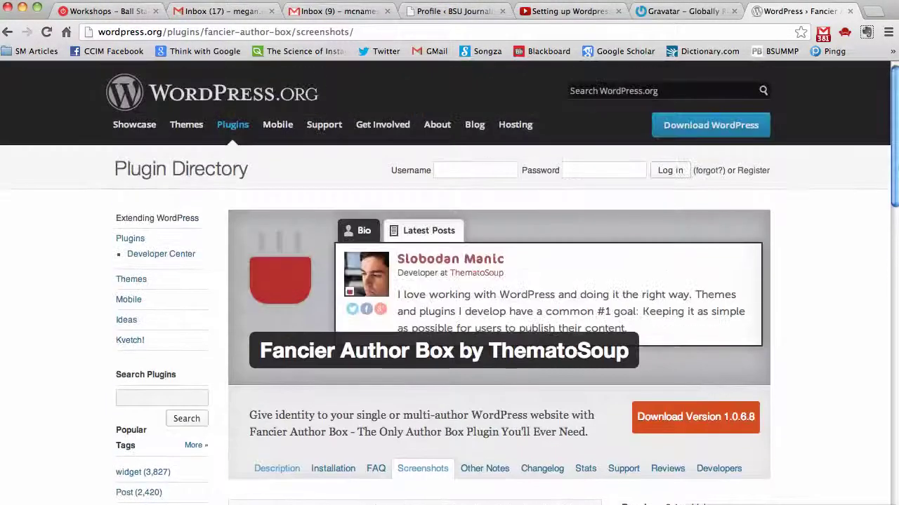